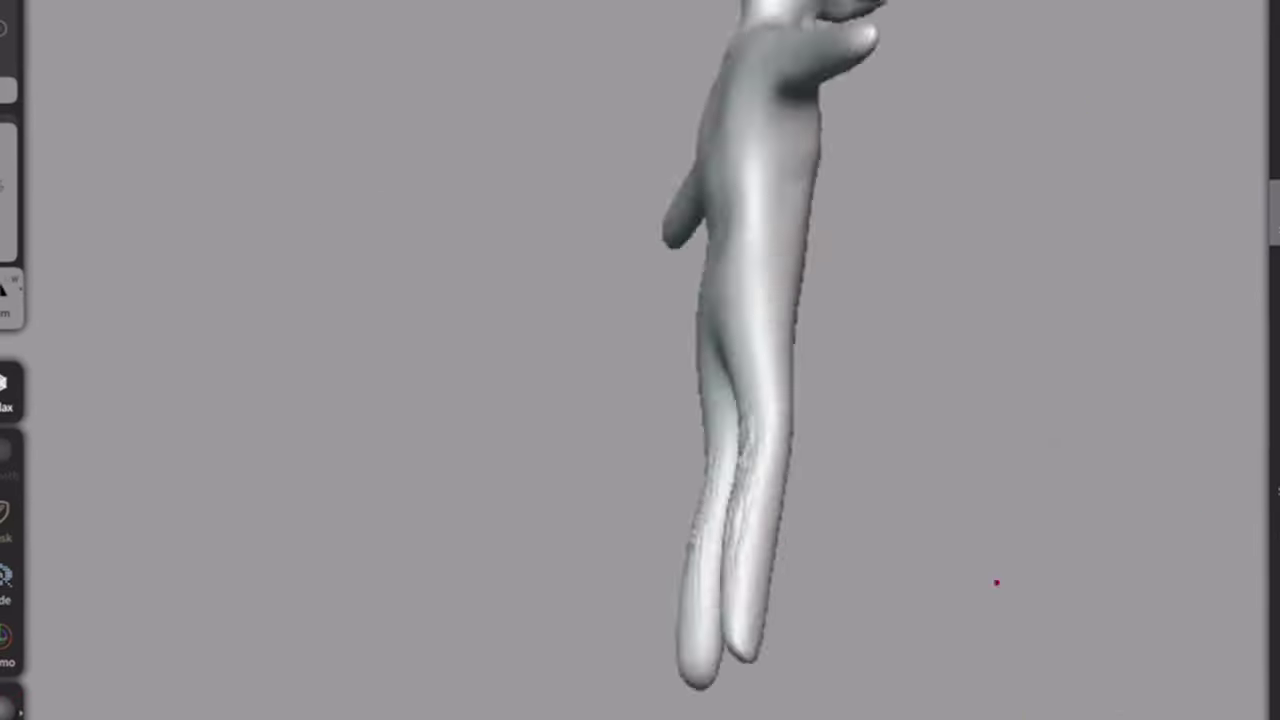
- Orbit to a more frontal view of the alien's legs
drag(1040, 540, 813, 540)
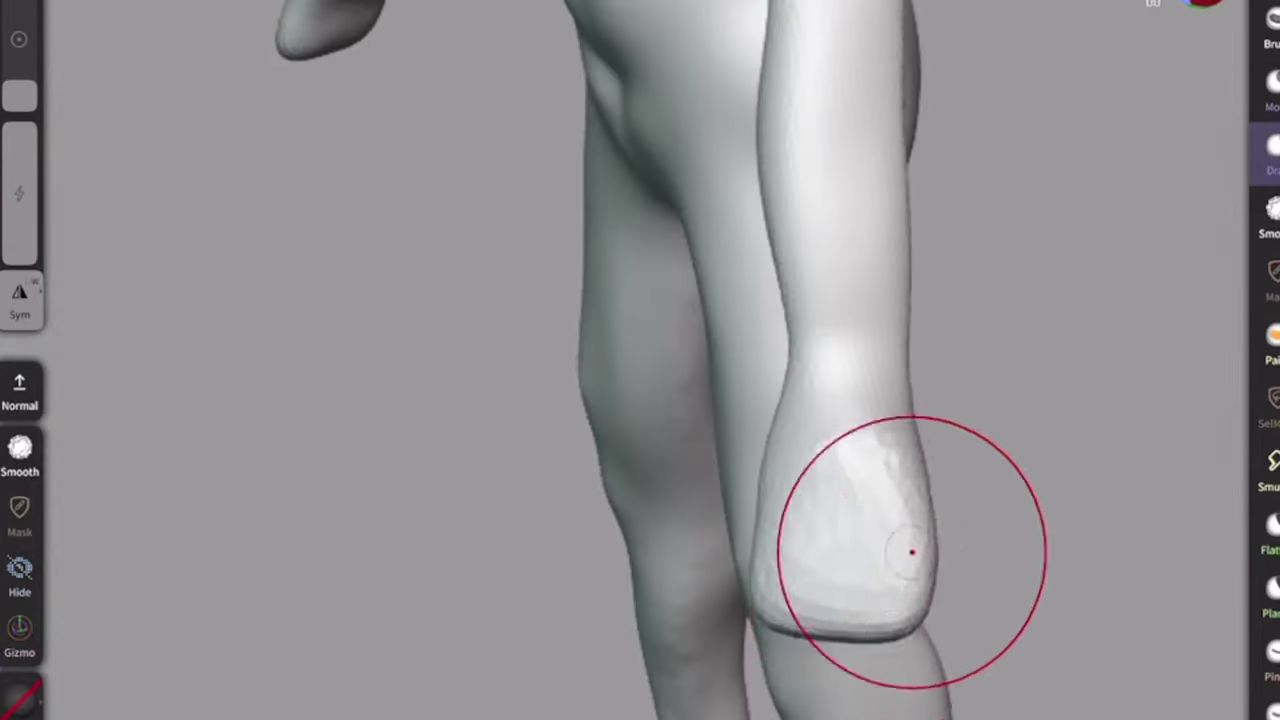
- Orbit slightly around the alien's arm toward the hand stub
middle_drag(912, 551, 835, 516)
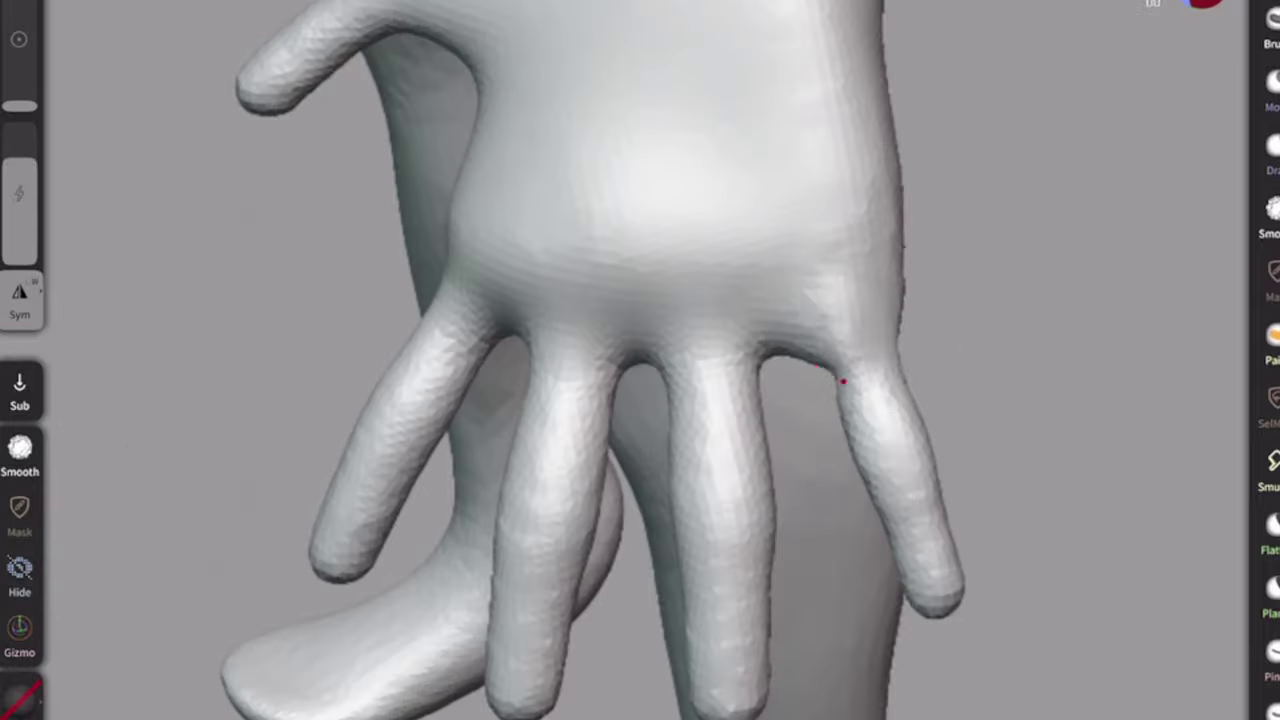
- Reshape the web between the thumb and hand, viewing the hand from several sides
drag(1110, 419, 703, 430)
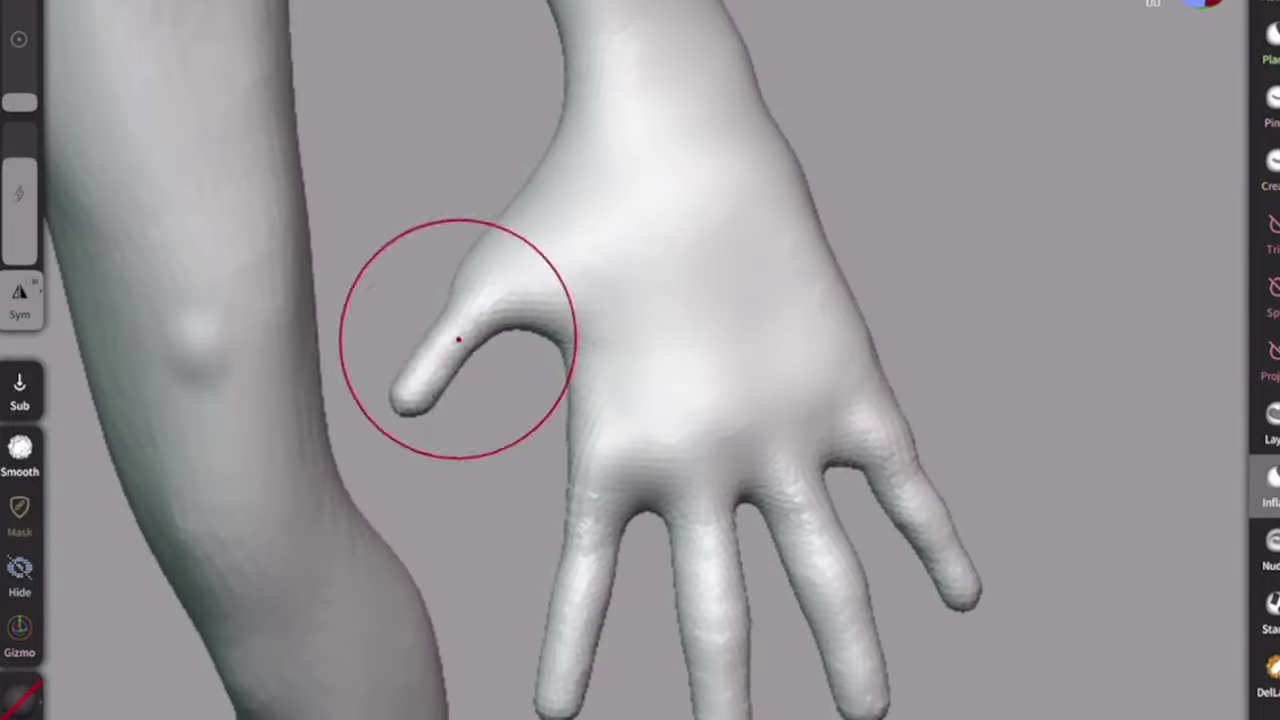
drag(515, 273, 491, 251)
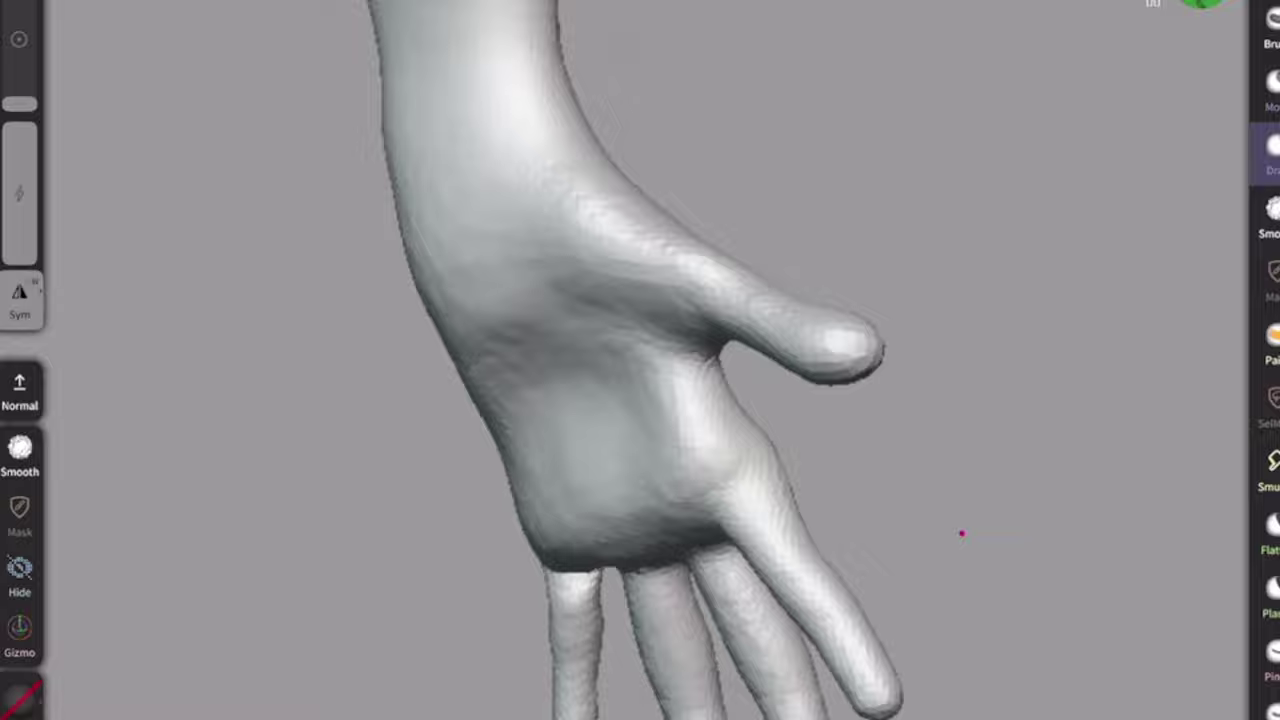
mouse_move(960, 531)
mouse_down()
mouse_move(957, 500)
mouse_move(954, 534)
mouse_move(903, 540)
mouse_up()
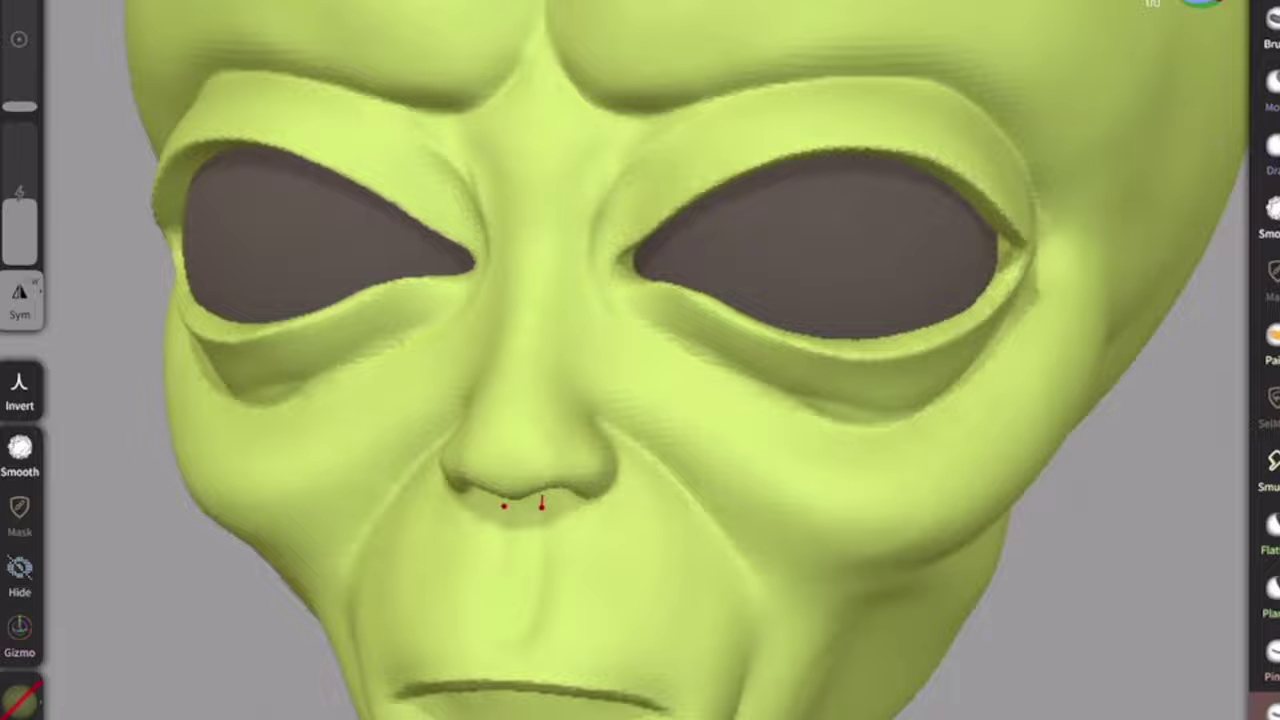
- Inspect the head up close: eyes, brow, mouth, chin, neck, side and back of skull
mouse_move(541, 503)
mouse_down()
mouse_move(539, 334)
mouse_move(871, 586)
mouse_move(914, 414)
mouse_move(900, 451)
mouse_up()
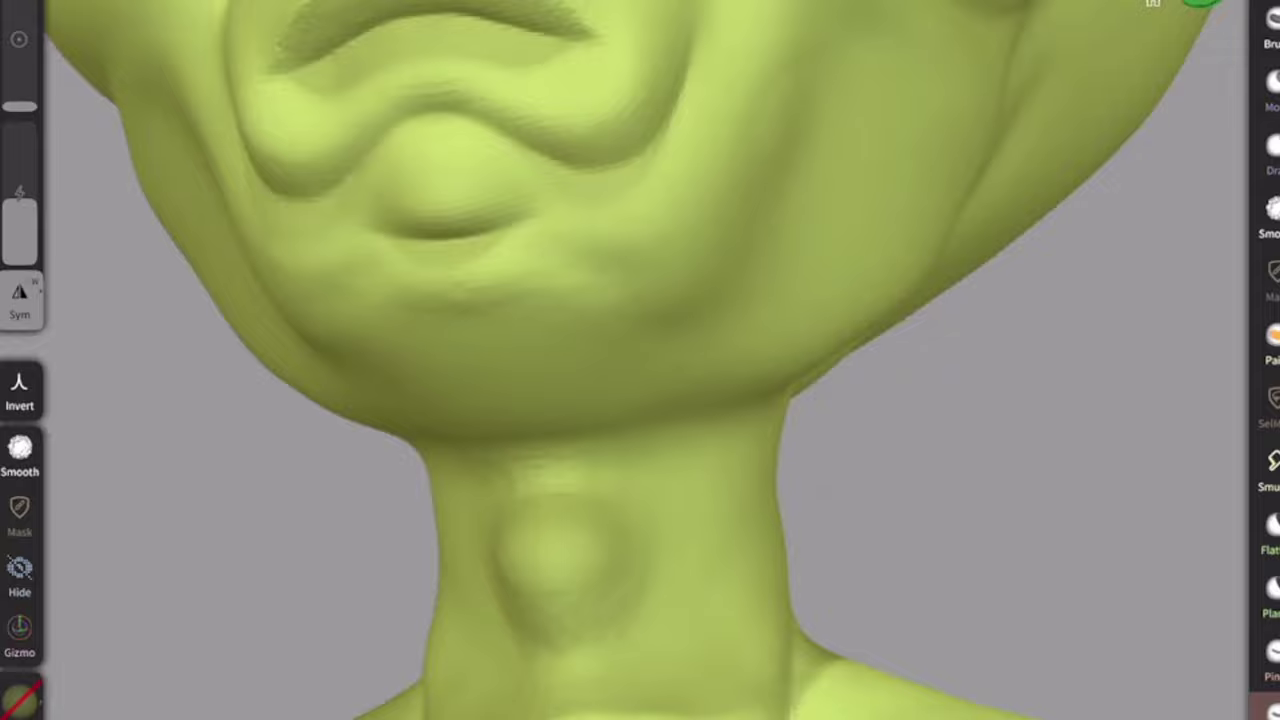
mouse_move(698, 428)
mouse_down()
mouse_move(992, 460)
mouse_move(1014, 566)
mouse_move(862, 547)
mouse_up()
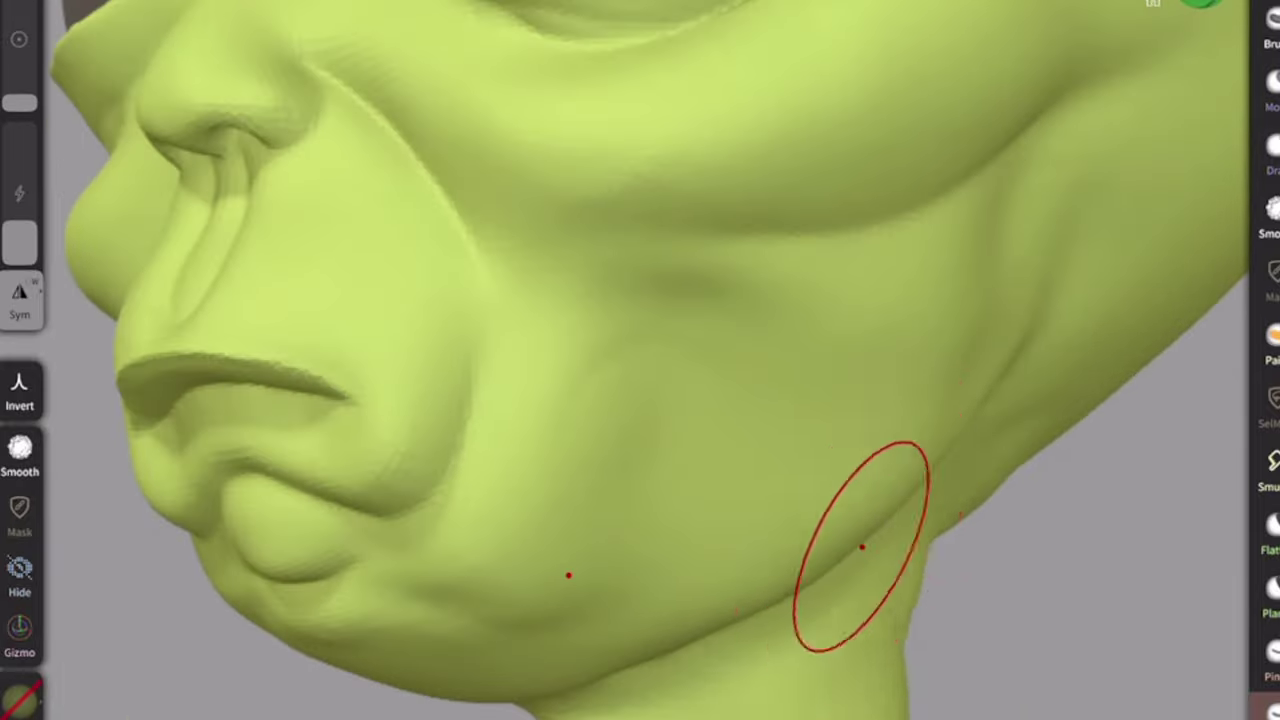
mouse_move(510, 618)
mouse_down()
mouse_move(940, 531)
mouse_move(606, 337)
mouse_up()
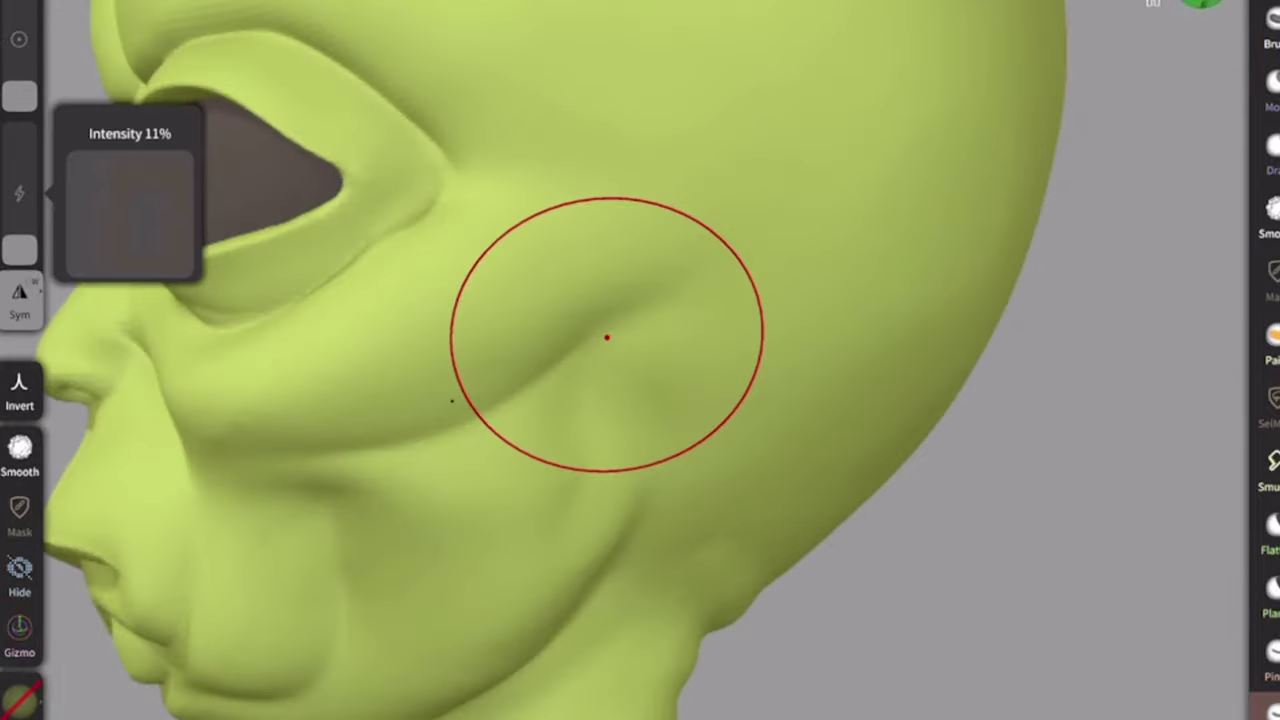
mouse_move(680, 263)
mouse_down()
mouse_move(620, 594)
mouse_move(523, 466)
mouse_move(871, 534)
mouse_move(860, 589)
mouse_move(408, 271)
mouse_move(757, 534)
mouse_move(463, 634)
mouse_move(829, 543)
mouse_move(934, 565)
mouse_move(927, 684)
mouse_up()
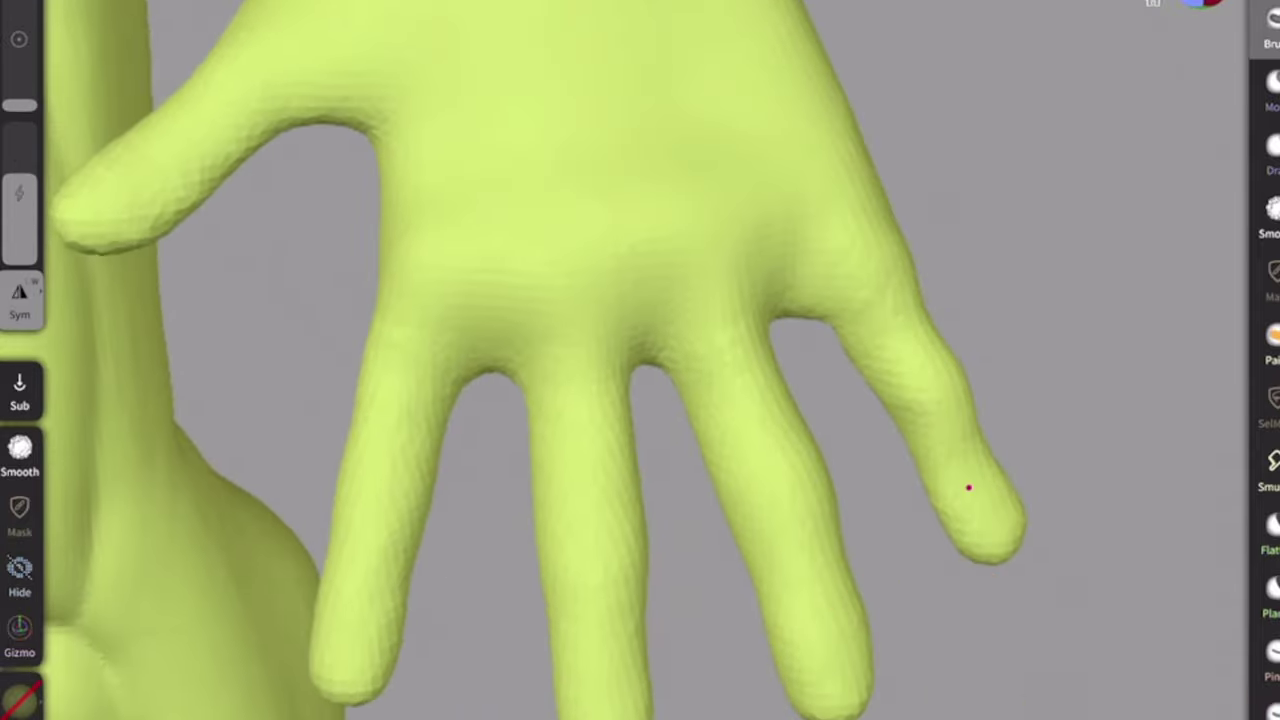
- Frame the chest and torso, then zoom out to the whole alien figure
mouse_move(968, 487)
mouse_down()
mouse_move(566, 549)
mouse_move(940, 523)
mouse_move(989, 646)
mouse_move(966, 568)
mouse_move(723, 351)
mouse_move(1113, 475)
mouse_up()
mouse_move(584, 215)
mouse_down()
mouse_move(903, 700)
mouse_move(886, 651)
mouse_move(913, 515)
mouse_up()
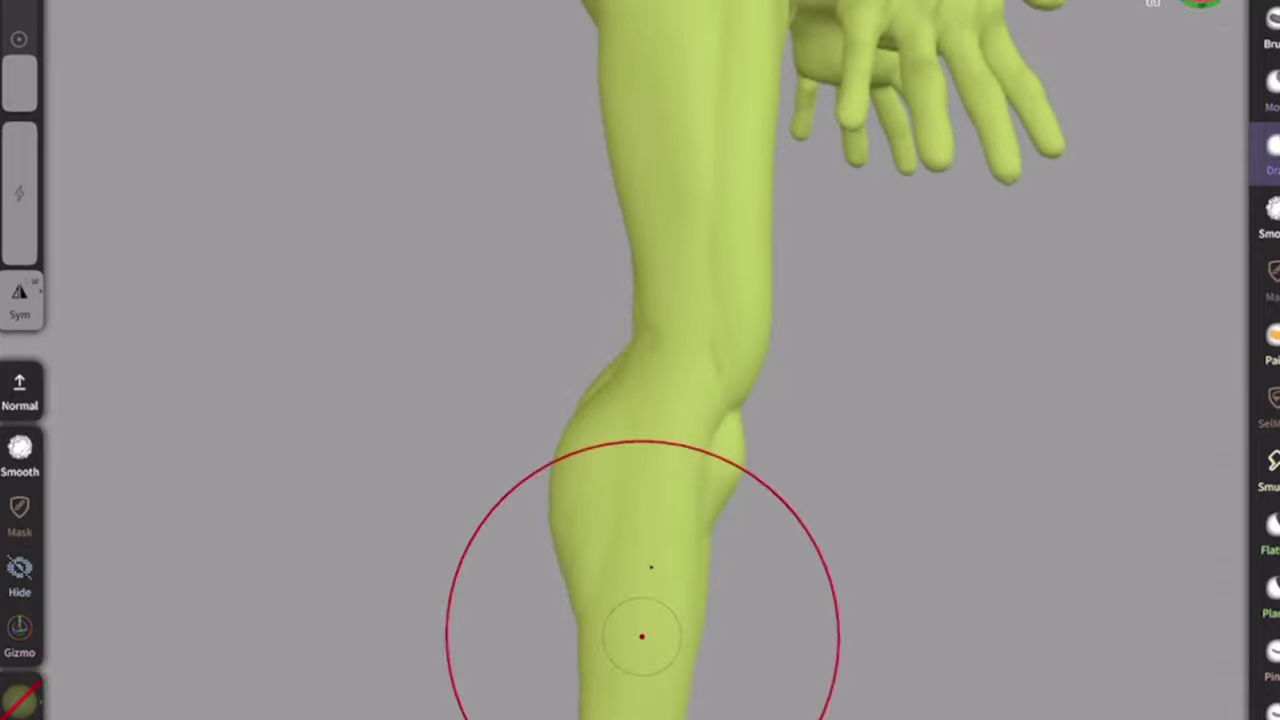
mouse_move(589, 657)
mouse_down()
mouse_move(1040, 563)
mouse_move(1106, 531)
mouse_move(980, 537)
mouse_move(891, 371)
mouse_move(1014, 454)
mouse_up()
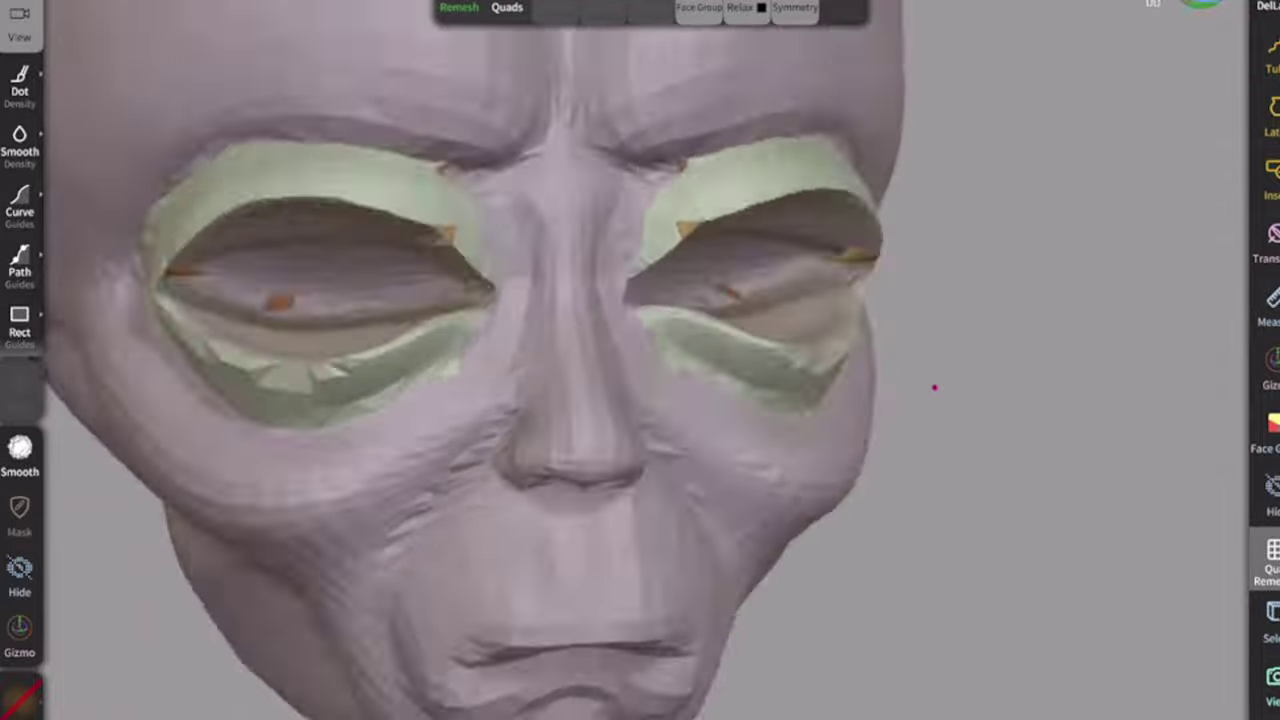
- Undo the quad remesh of the alien's head
key(ctrl+z)
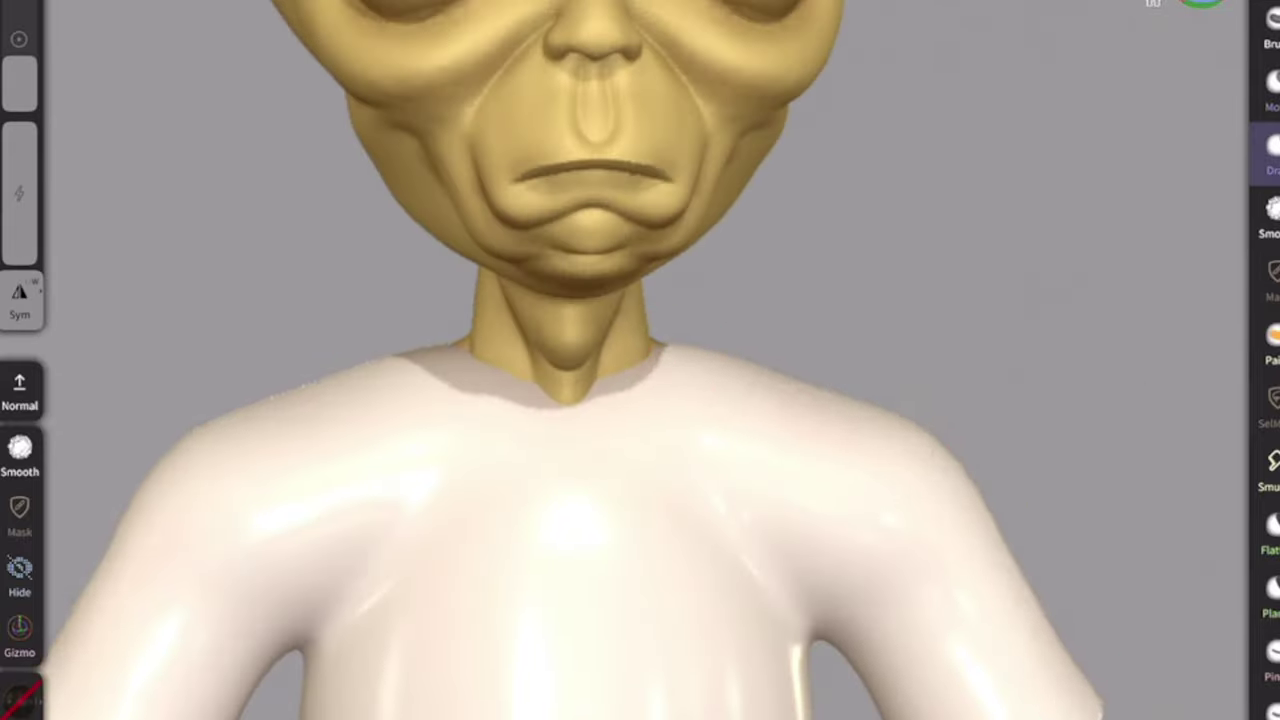
- Orbit around the shirt's back, shoulder and neck to inspect the collar
mouse_move(1051, 486)
mouse_down()
mouse_move(1067, 411)
mouse_move(840, 270)
mouse_up()
mouse_move(870, 375)
mouse_down()
mouse_move(983, 414)
mouse_move(800, 357)
mouse_move(780, 294)
mouse_move(909, 363)
mouse_move(1106, 371)
mouse_move(826, 386)
mouse_move(1080, 408)
mouse_up()
mouse_move(999, 484)
mouse_down()
mouse_move(1063, 609)
mouse_move(717, 457)
mouse_move(983, 628)
mouse_move(763, 474)
mouse_move(817, 556)
mouse_up()
mouse_move(733, 620)
mouse_down()
mouse_move(991, 557)
mouse_move(1011, 648)
mouse_move(997, 477)
mouse_up()
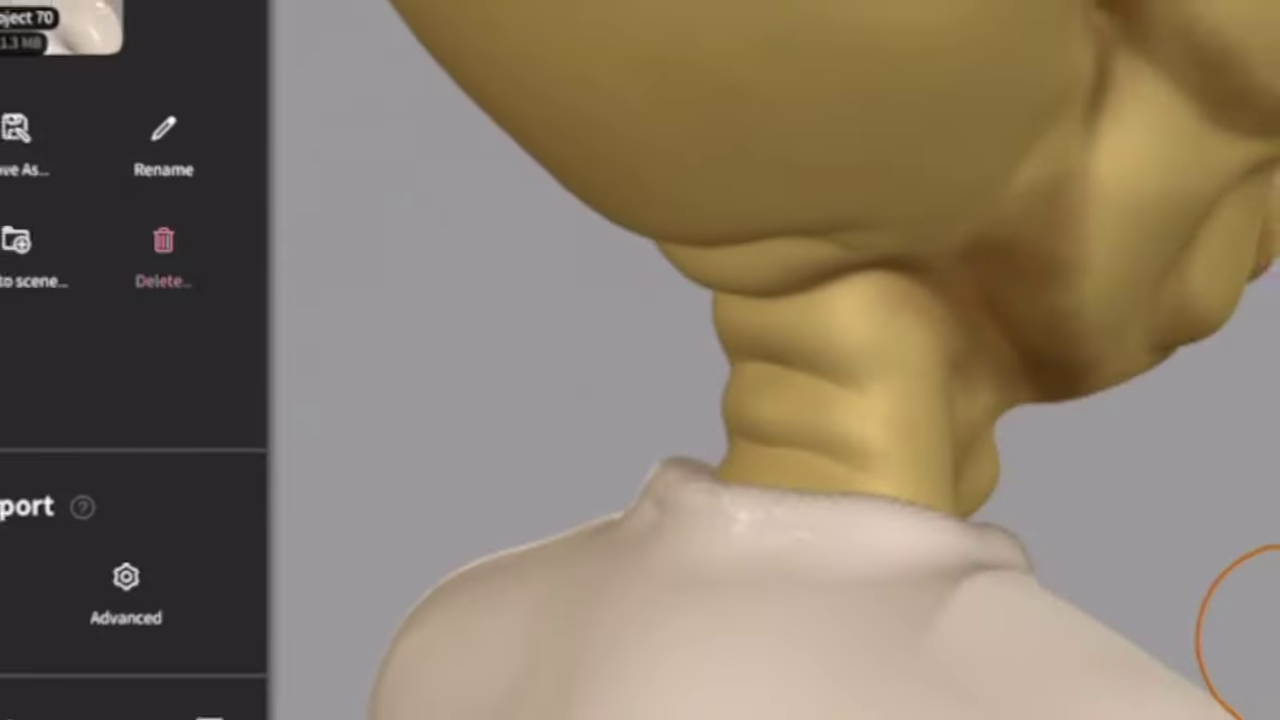